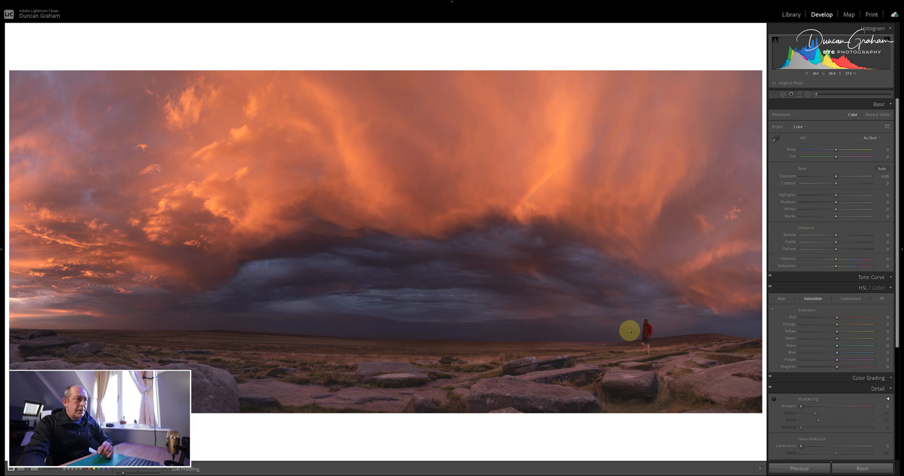
- Create a virtual copy of the sunset panorama and crop away its left side with the aspect ratio unlocked, keeping the full height
right_click(371, 234)
click(411, 358)
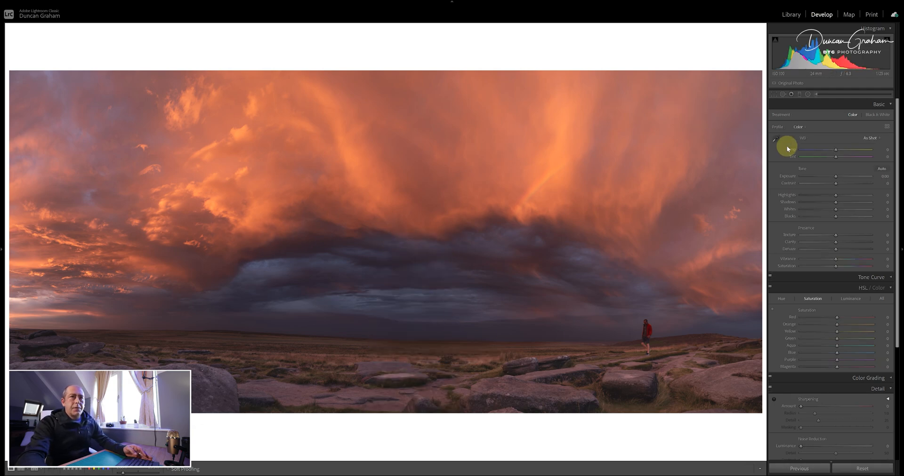
click(774, 95)
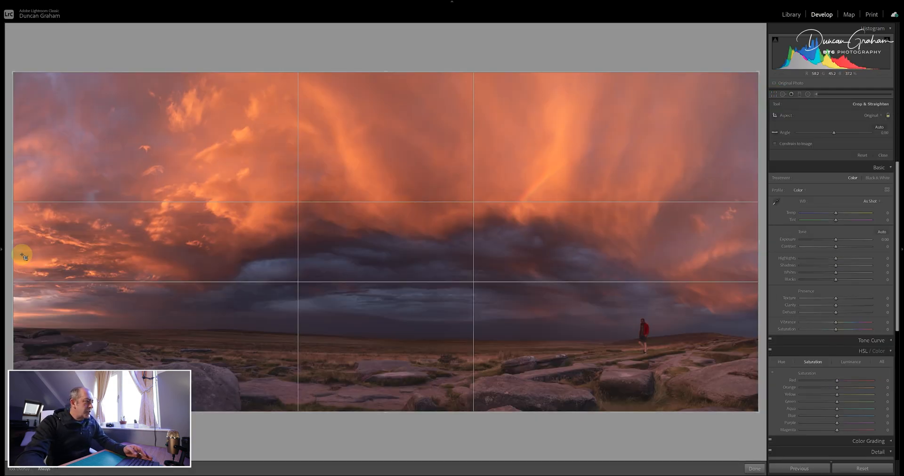
drag(14, 249, 46, 250)
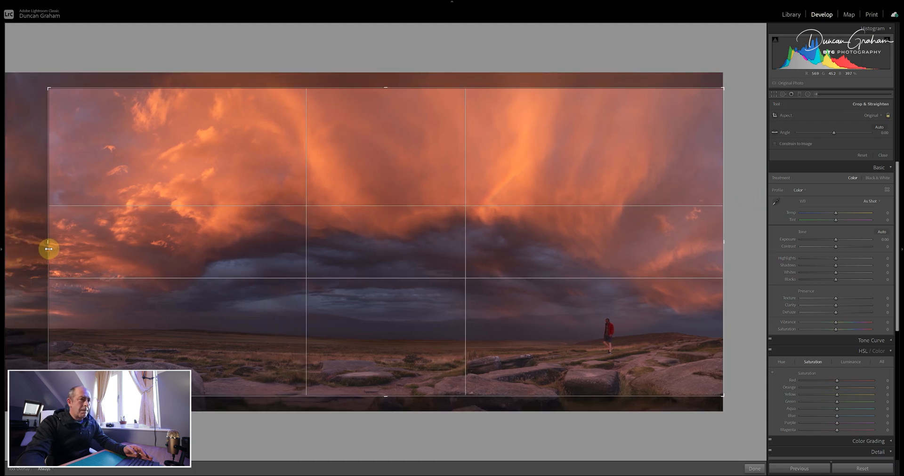
click(888, 116)
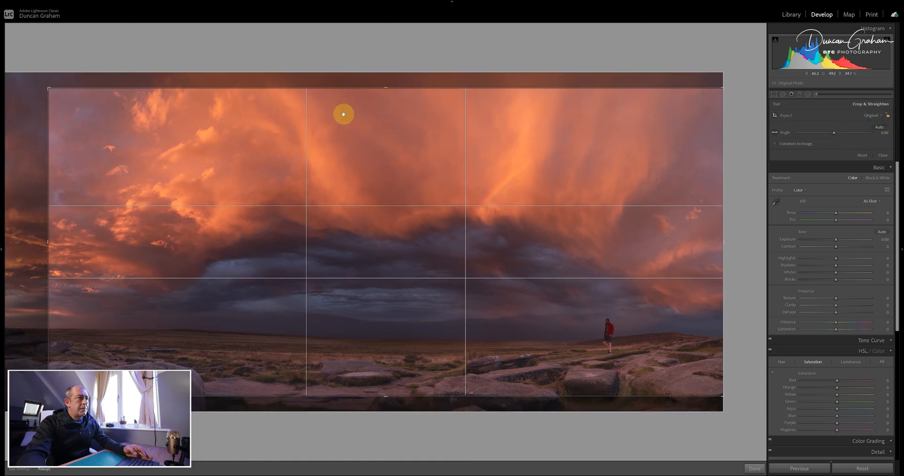
drag(389, 89, 389, 67)
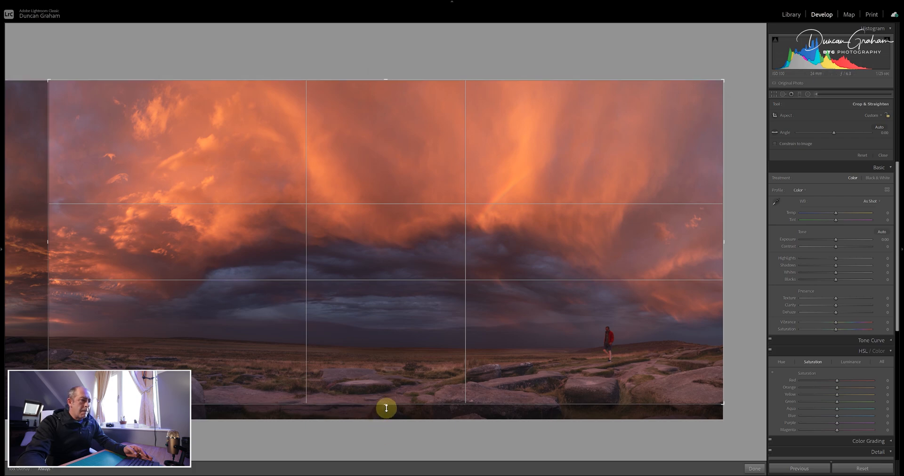
drag(386, 404, 389, 418)
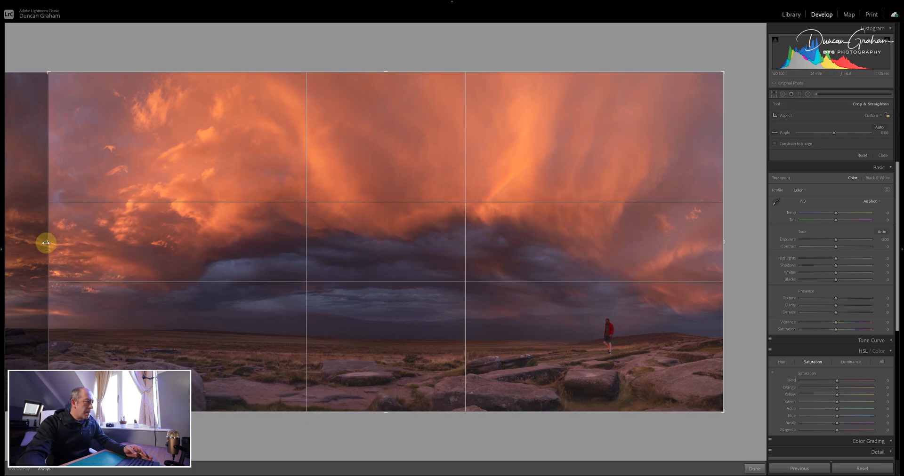
drag(53, 245, 65, 245)
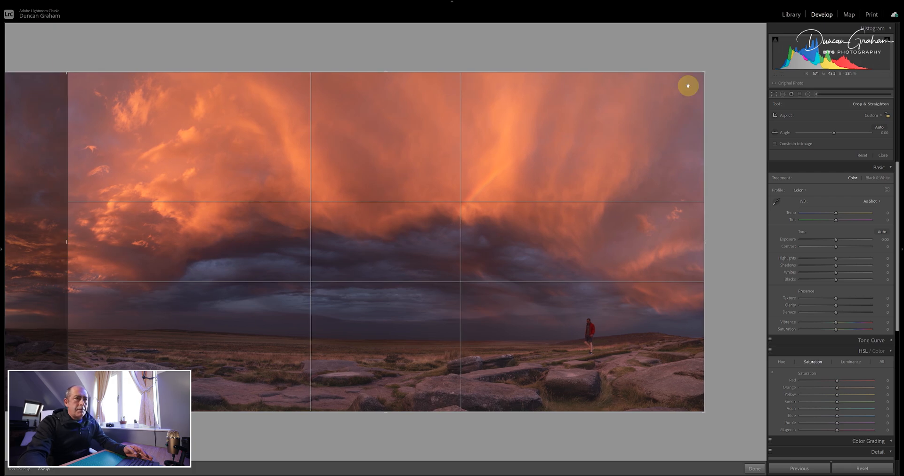
click(774, 94)
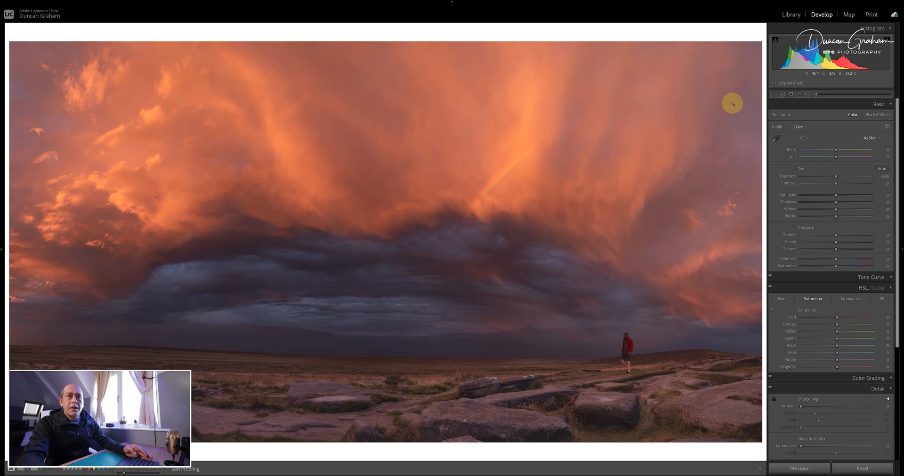
- Add an inverted radial filter with exposure 0.74 around the walker, reaching from the low clouds down to the rocks
click(807, 93)
drag(525, 277, 778, 414)
click(839, 144)
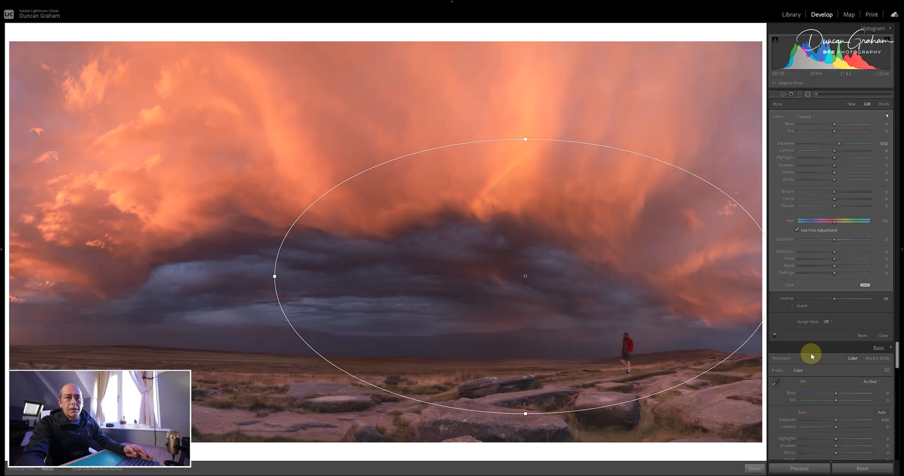
click(797, 311)
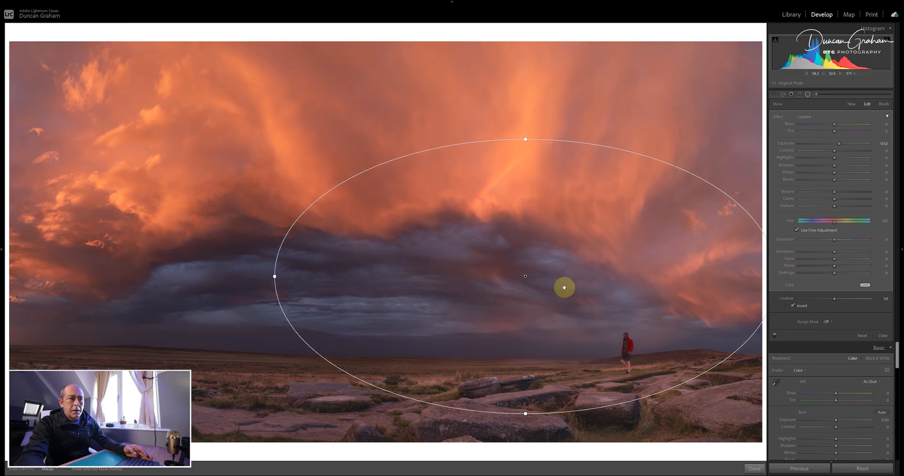
drag(527, 279, 557, 319)
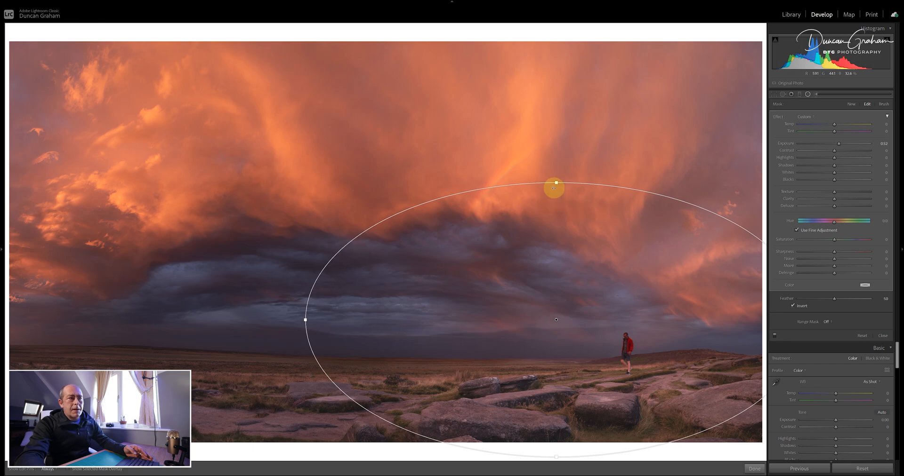
drag(556, 182, 556, 217)
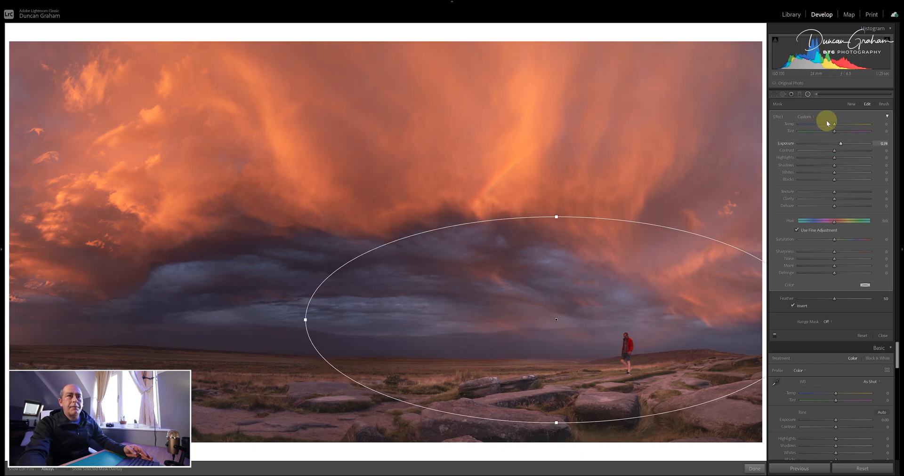
click(807, 95)
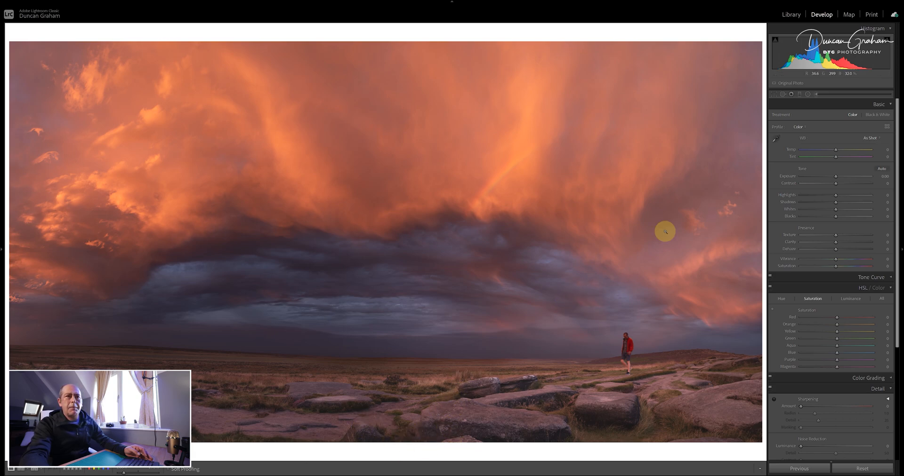
- Darken the foreground rocks with a graduated filter at exposure -0.79, running from the bottom edge up to the moorland
click(800, 94)
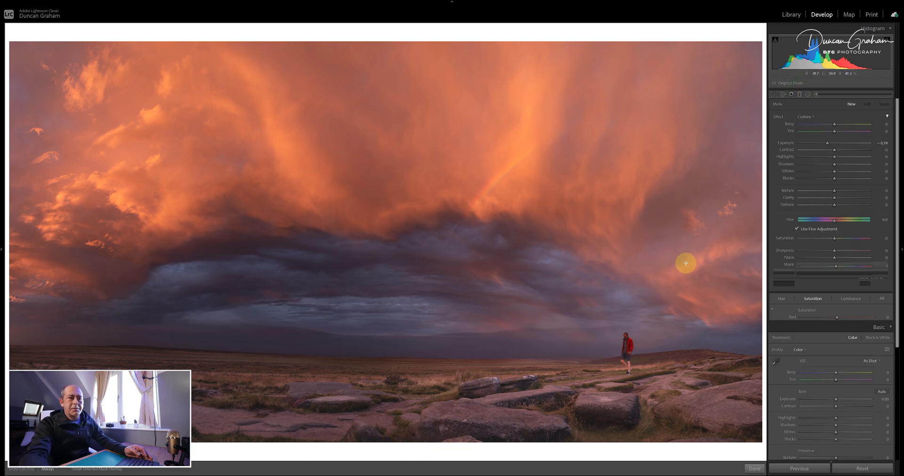
drag(431, 433, 417, 369)
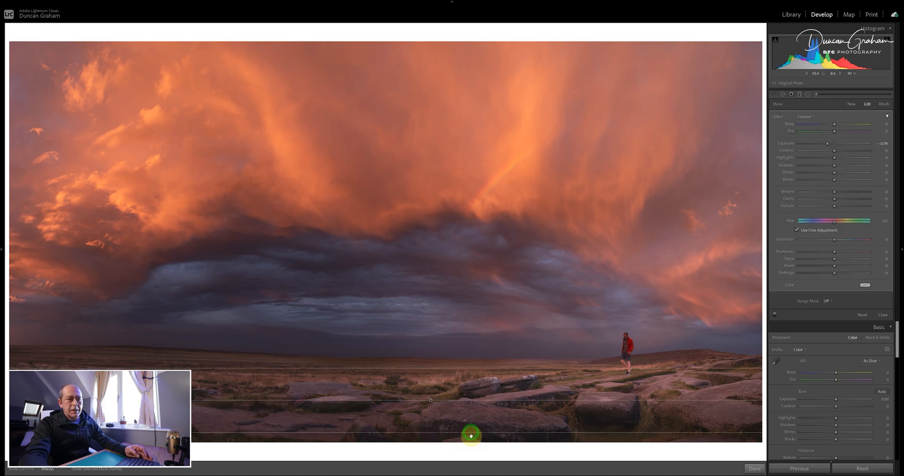
drag(471, 436, 469, 443)
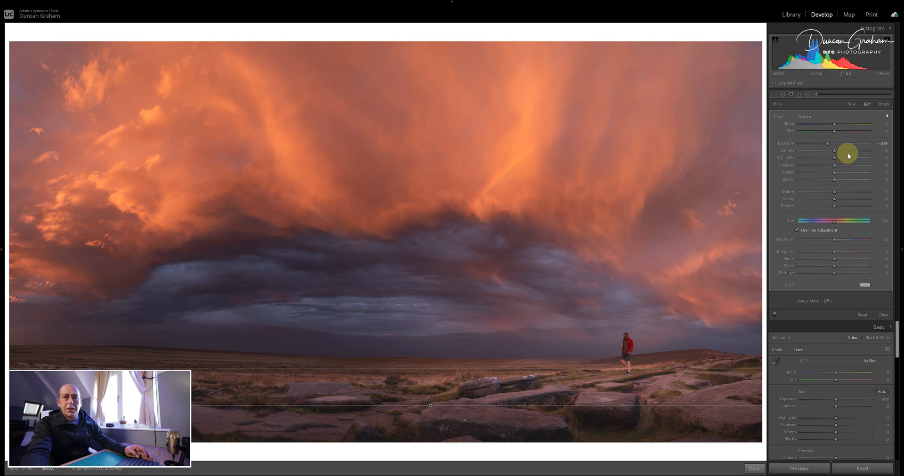
click(800, 93)
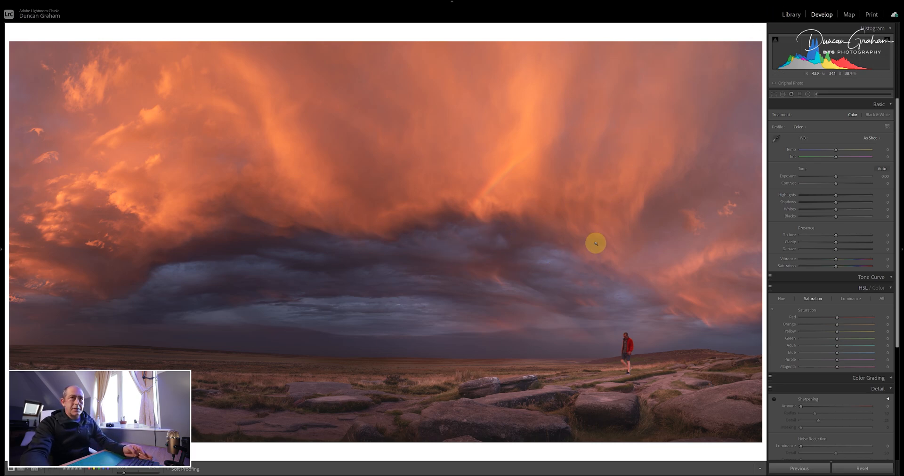
- Compare the cropped sunset copy with the original panorama in the Library using Lights Out view
click(791, 15)
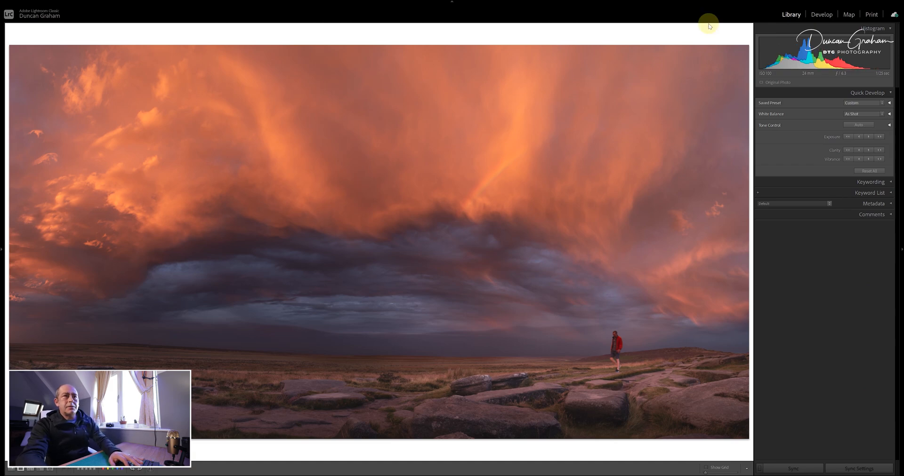
key(l)
key(l)
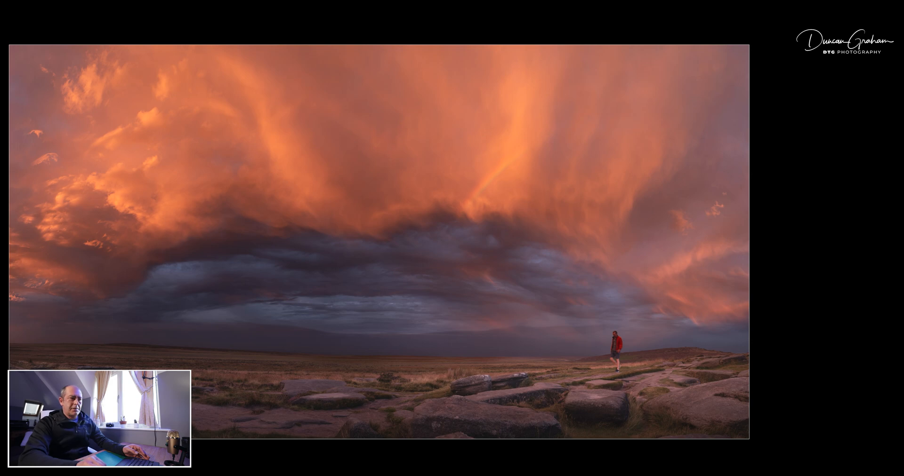
key(Right)
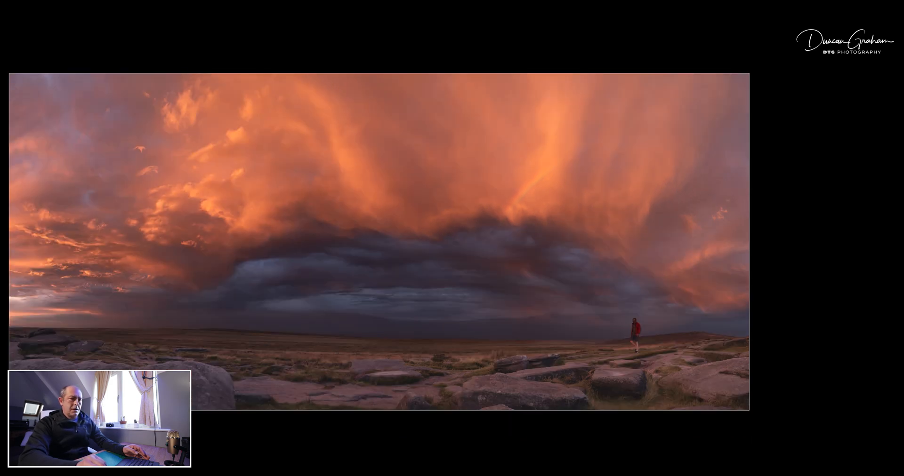
key(Right)
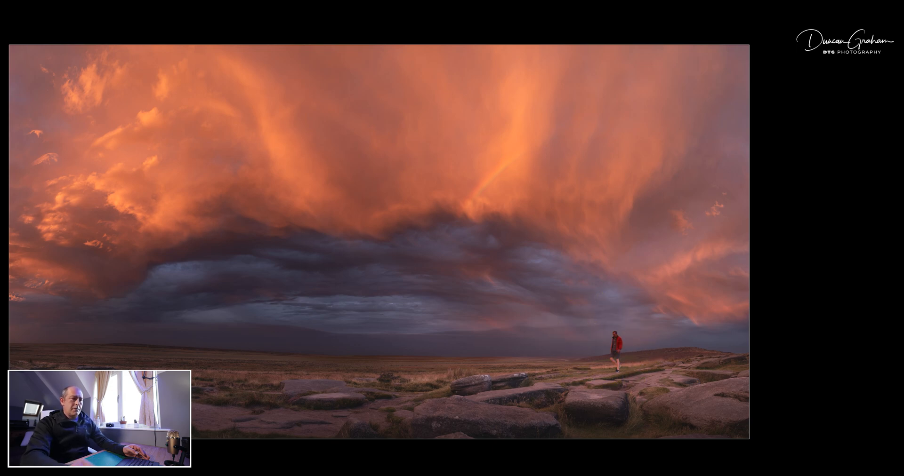
key(Right)
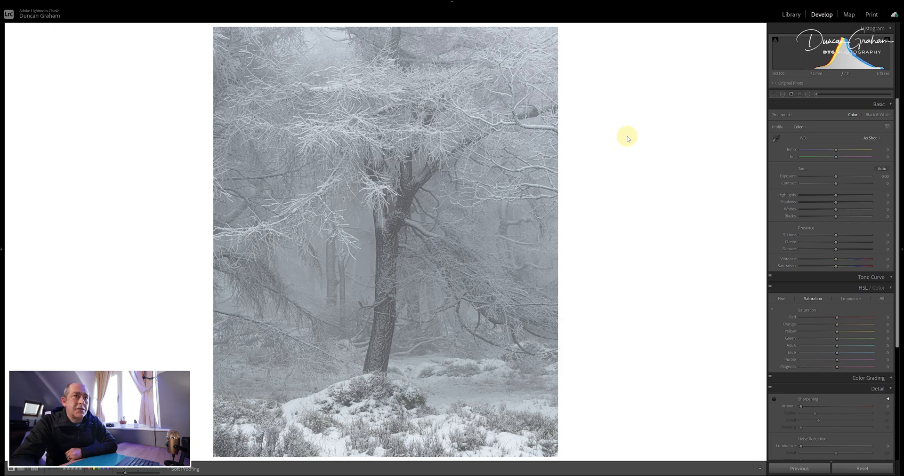
click(773, 93)
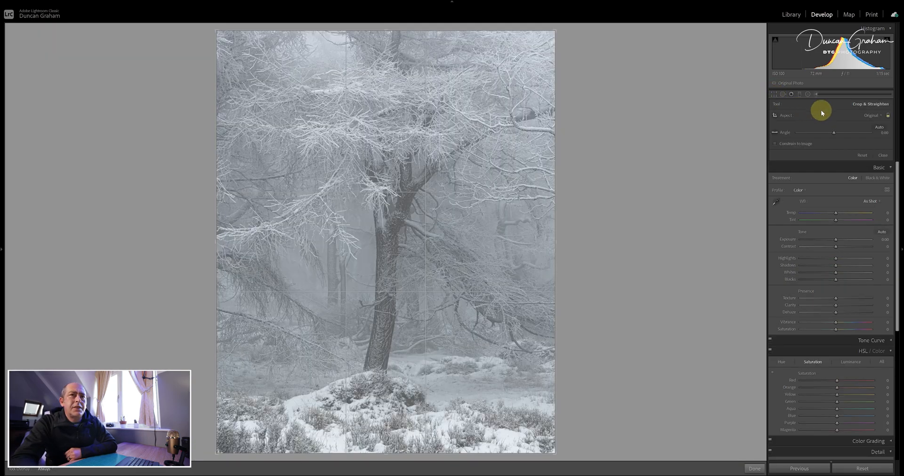
click(875, 115)
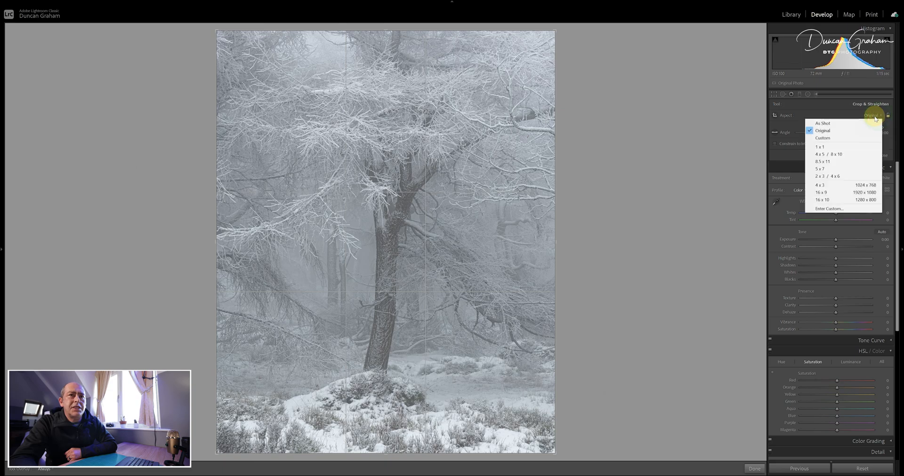
click(841, 178)
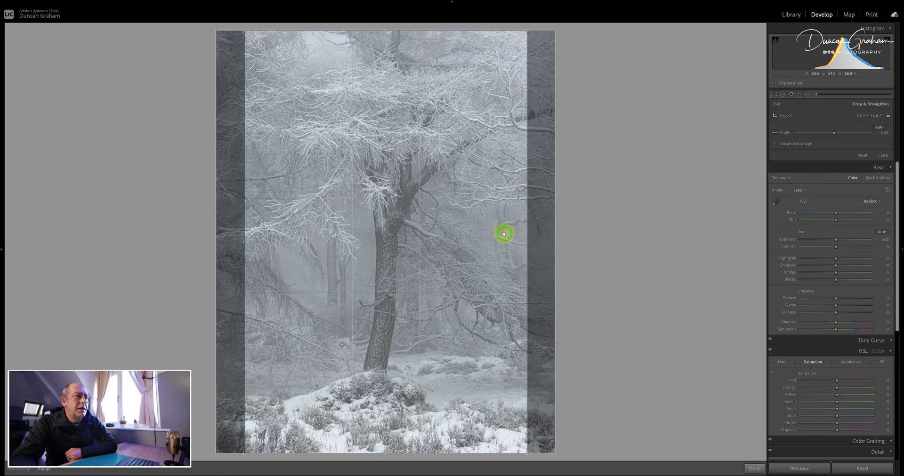
drag(504, 234, 474, 234)
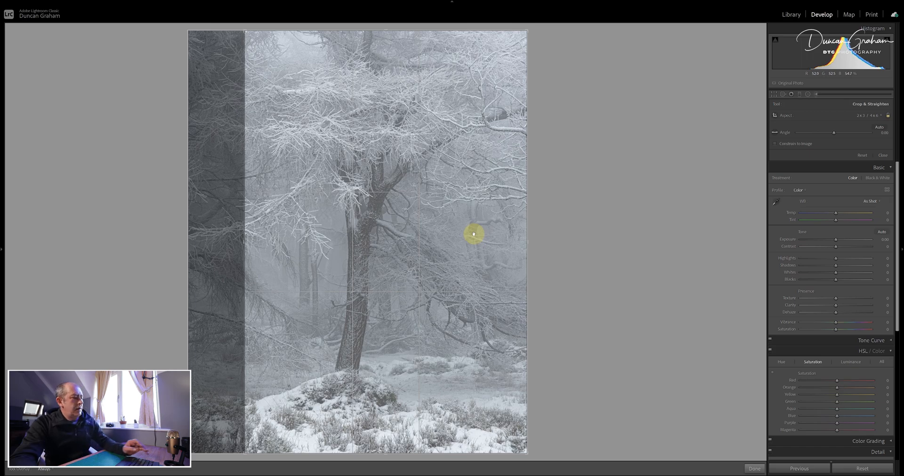
key(Return)
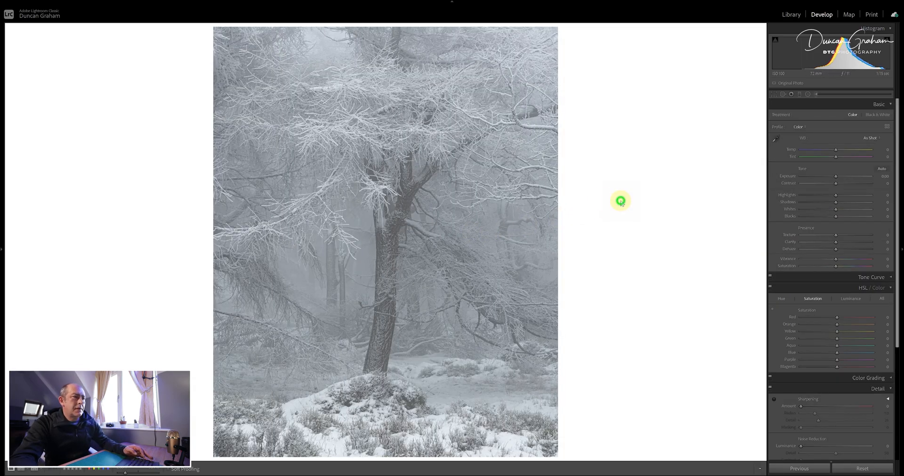
- Create a virtual copy of the snowy tree photo and crop it to 2 x 3, cutting off only the left side
right_click(414, 197)
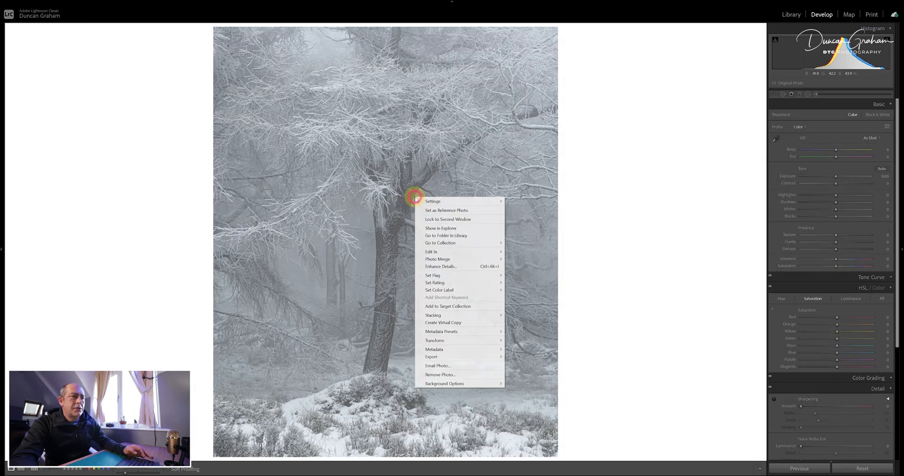
click(458, 323)
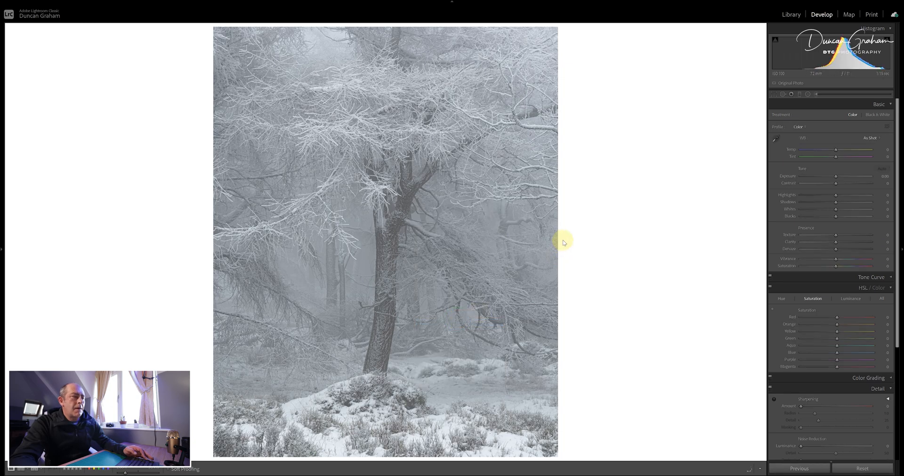
click(774, 94)
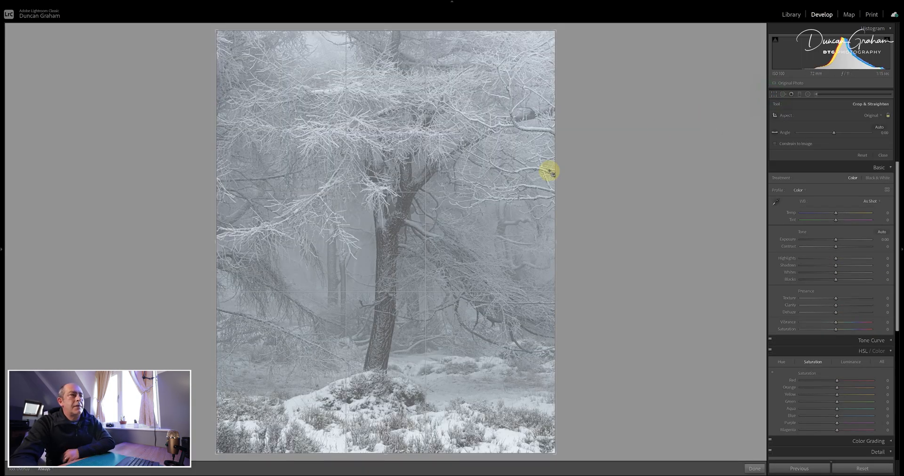
click(872, 115)
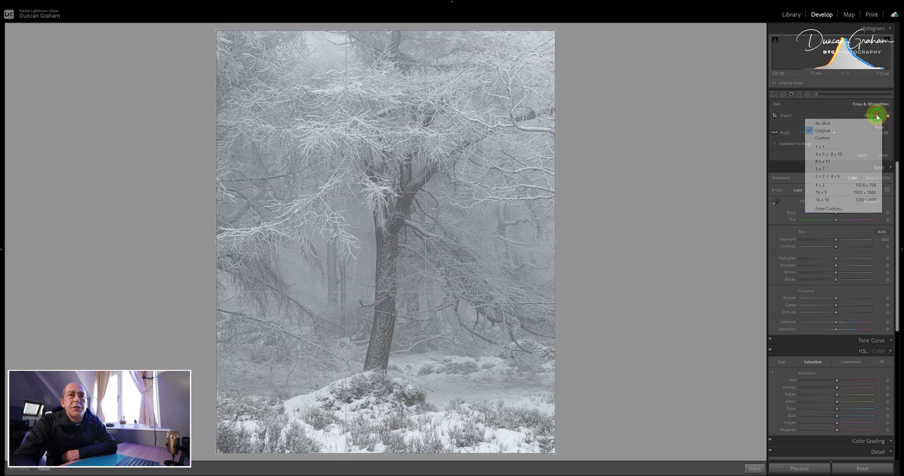
click(835, 176)
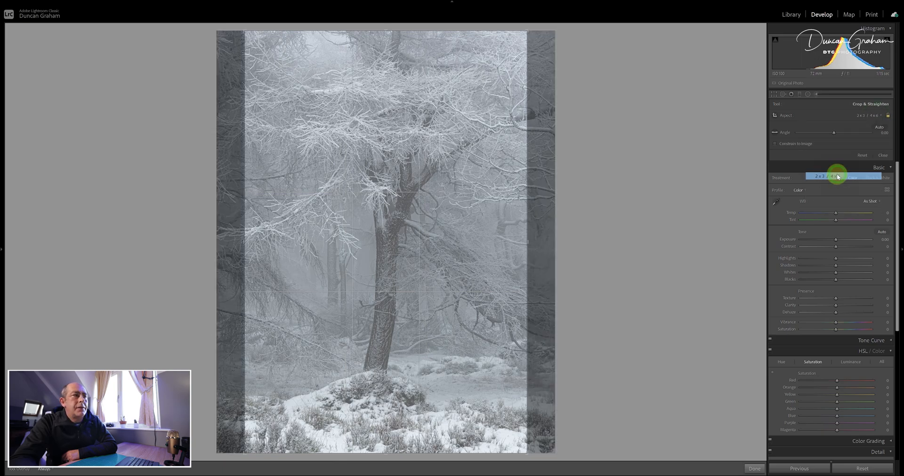
drag(414, 226, 379, 231)
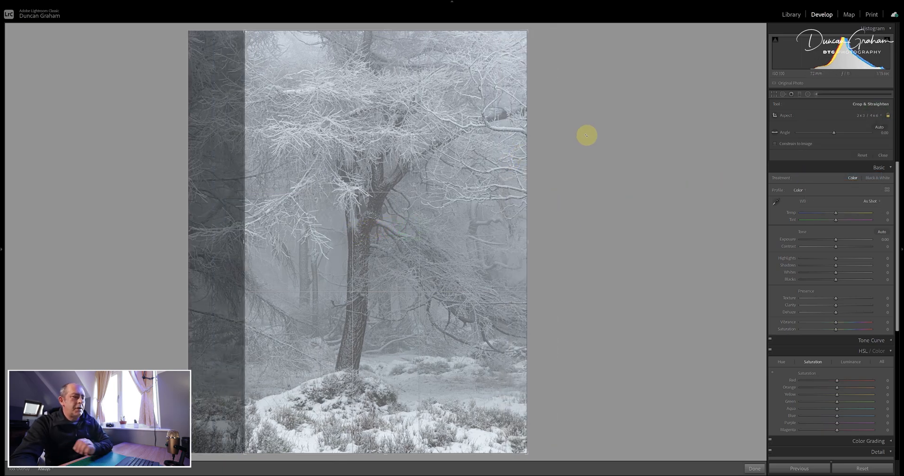
click(775, 94)
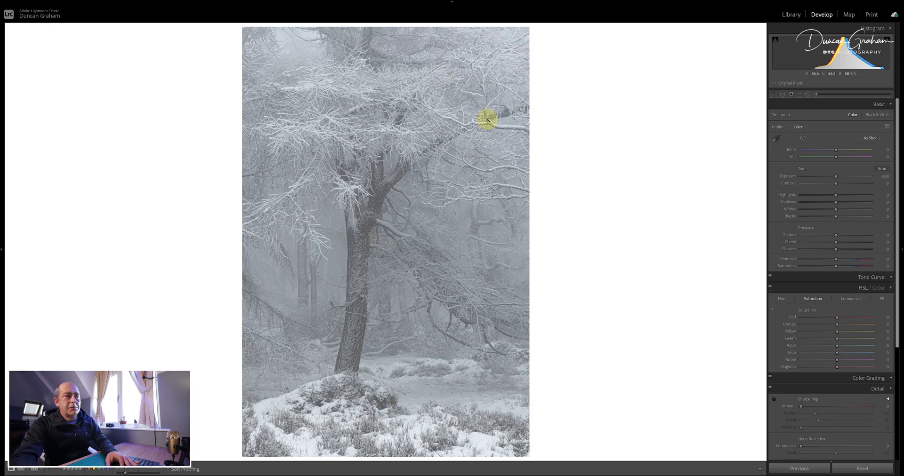
- Compare the 2 x 3 cropped tree copy with the original photo in the Library's Loupe view with Lights Out
click(790, 15)
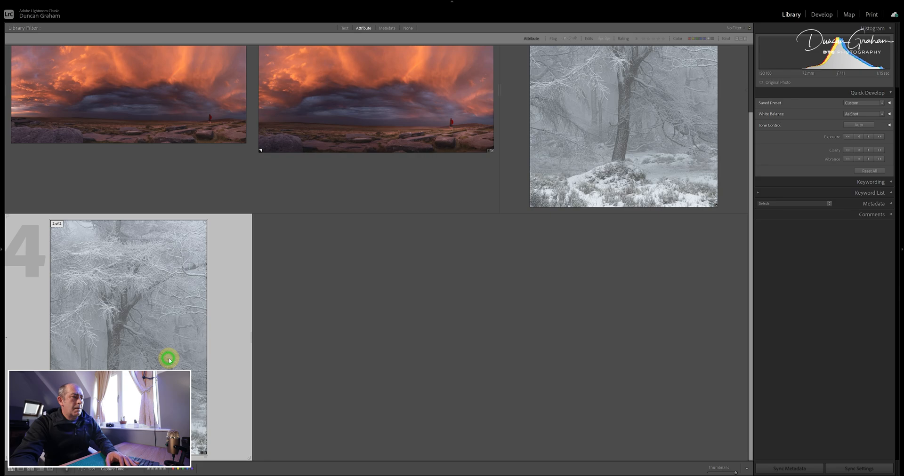
key(e)
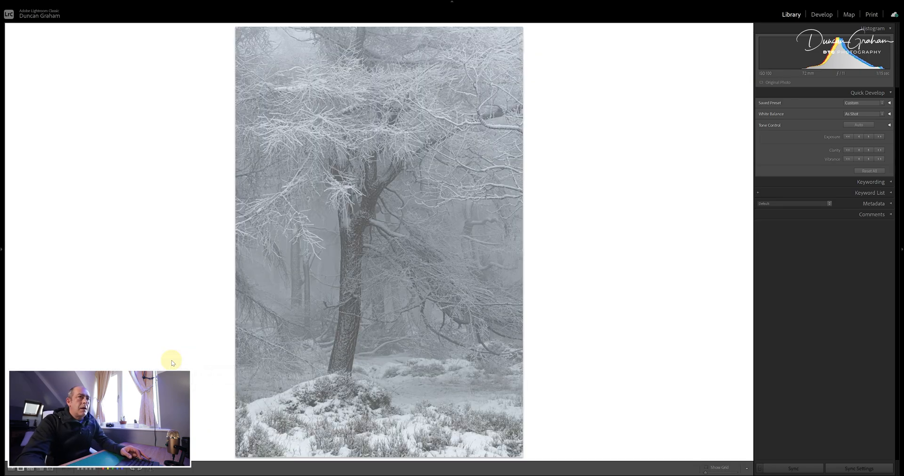
key(l)
key(l)
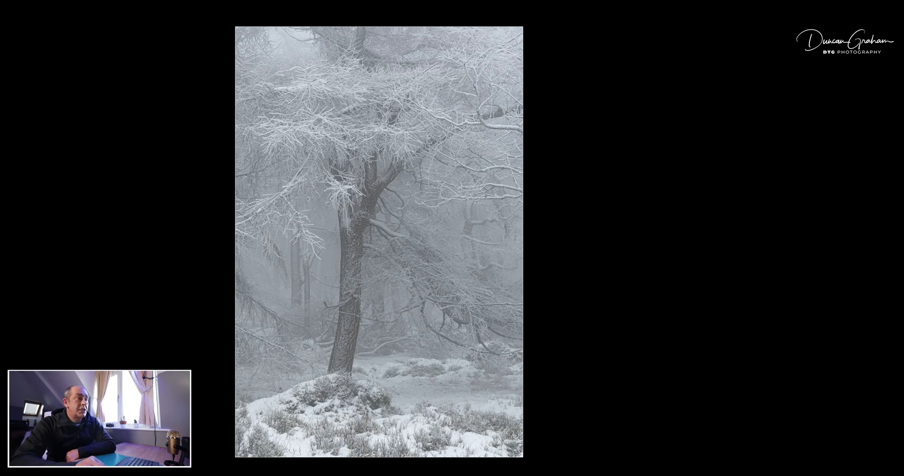
key(Right)
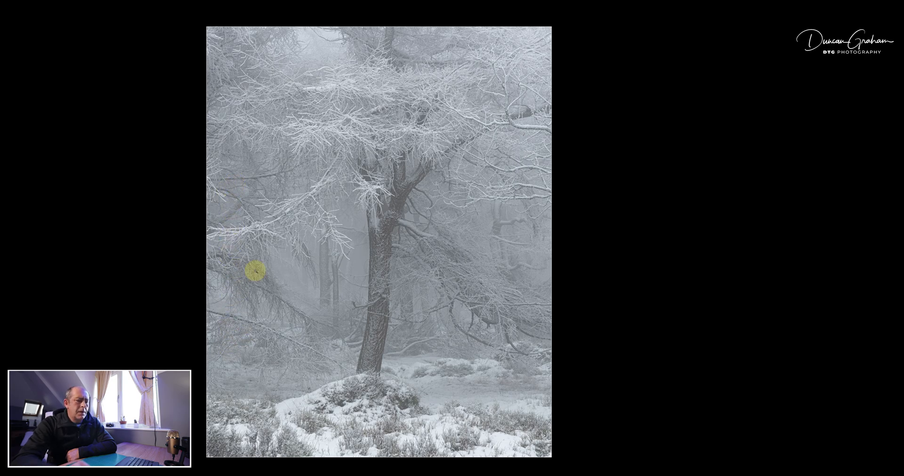
key(Right)
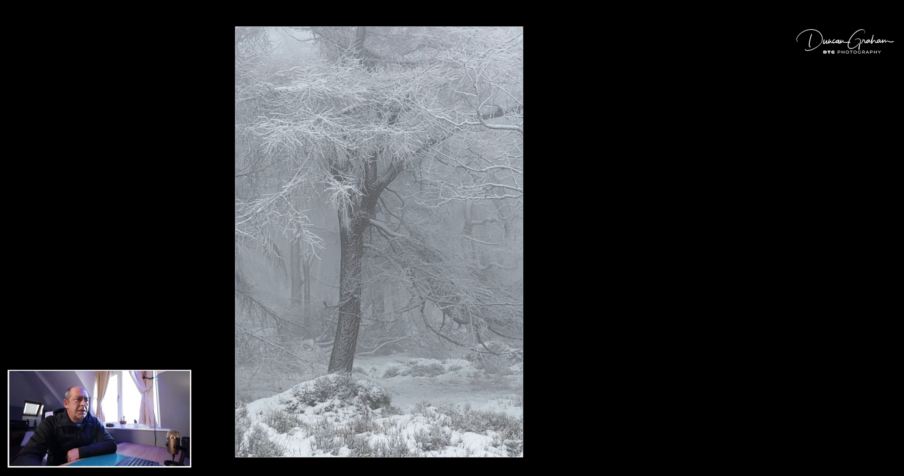
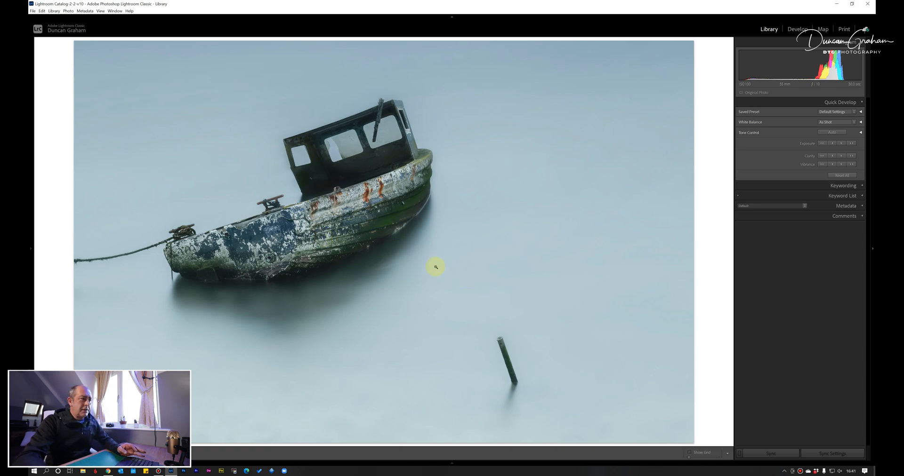
- Create a virtual copy of the boat photo and crop it to 4 x 5 / 8 x 10, cutting off only the right side
right_click(418, 260)
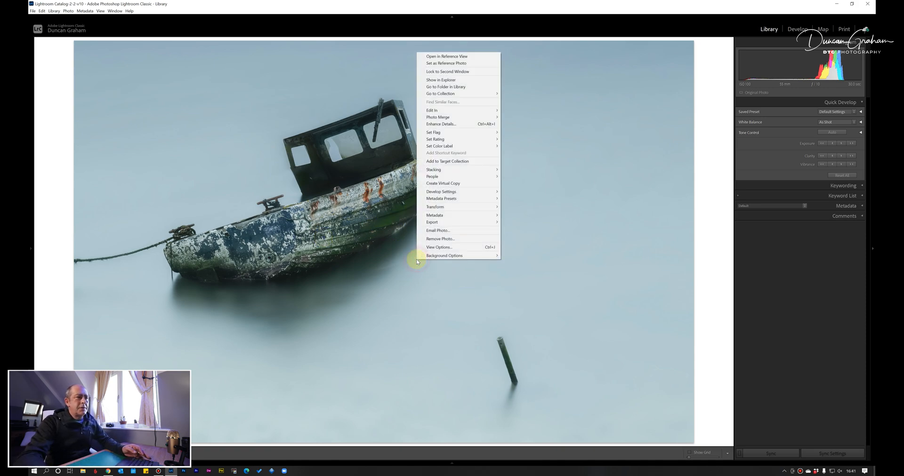
click(451, 185)
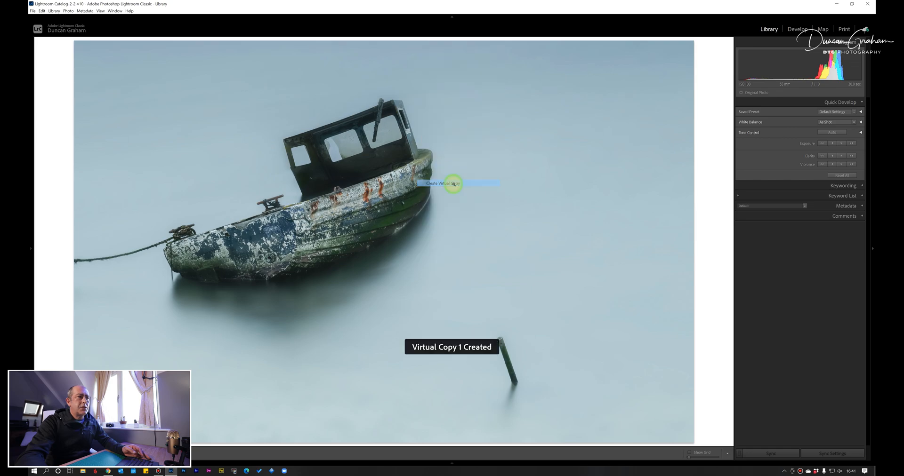
click(795, 29)
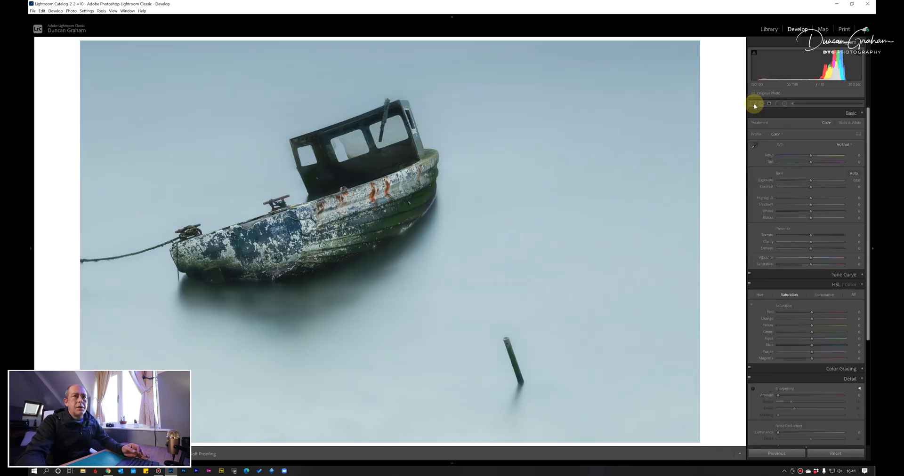
click(753, 104)
click(833, 124)
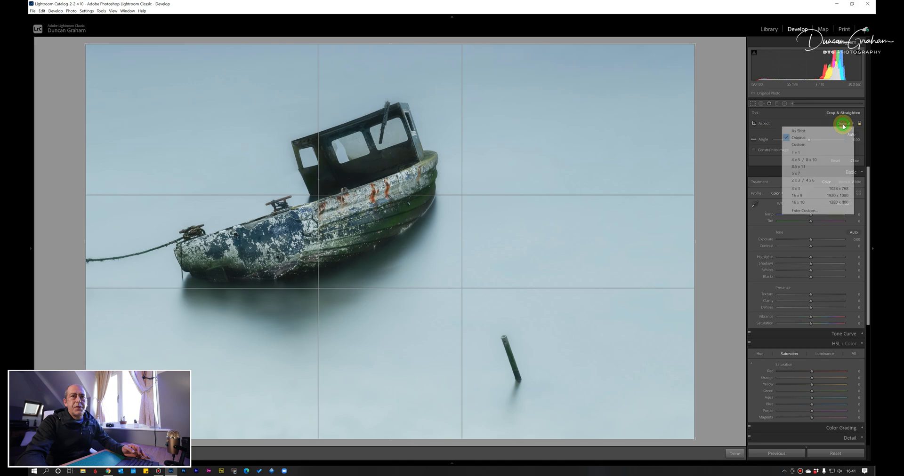
click(814, 161)
drag(498, 228, 558, 231)
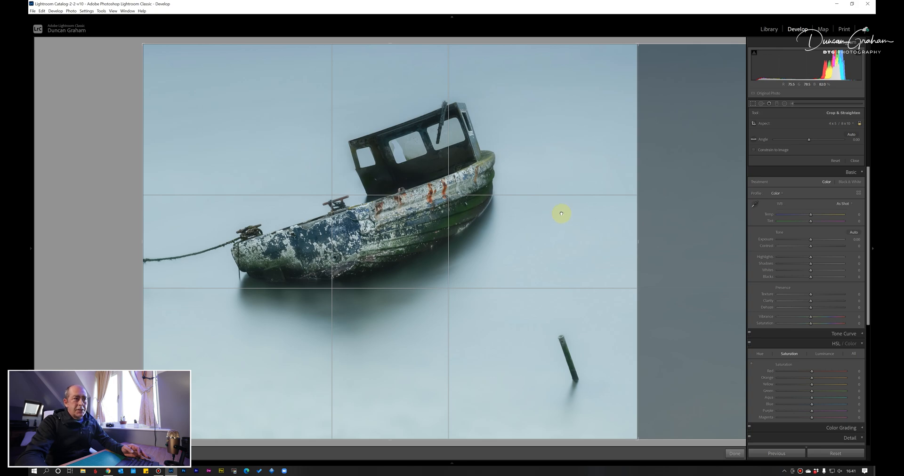
click(753, 104)
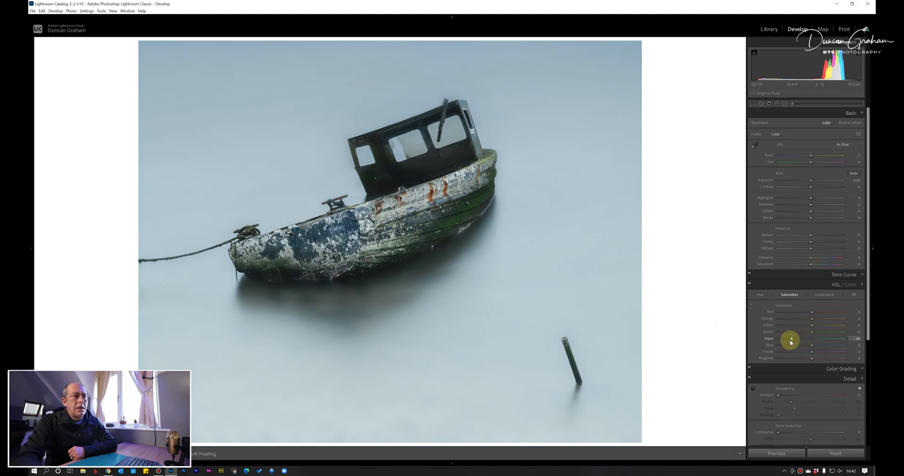
- Desaturate the boat copy's aqua to -60 and blue to -55, and raise its overall exposure to +0.37
drag(810, 347, 796, 348)
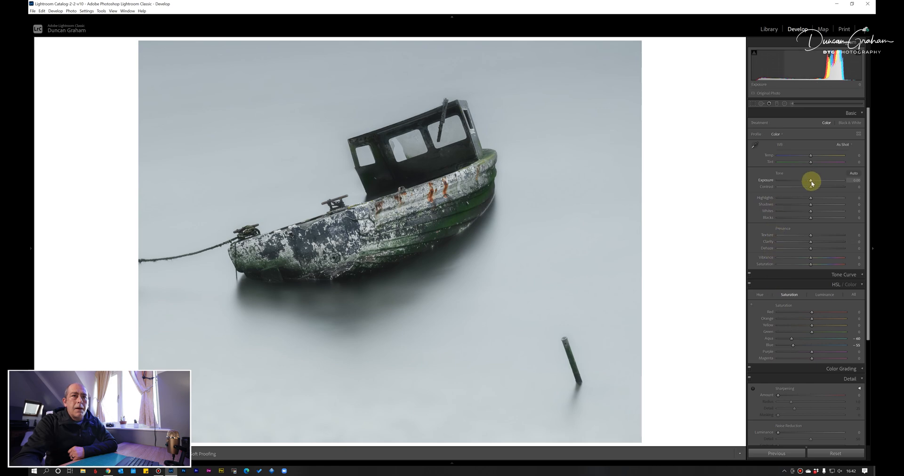
drag(810, 181, 813, 182)
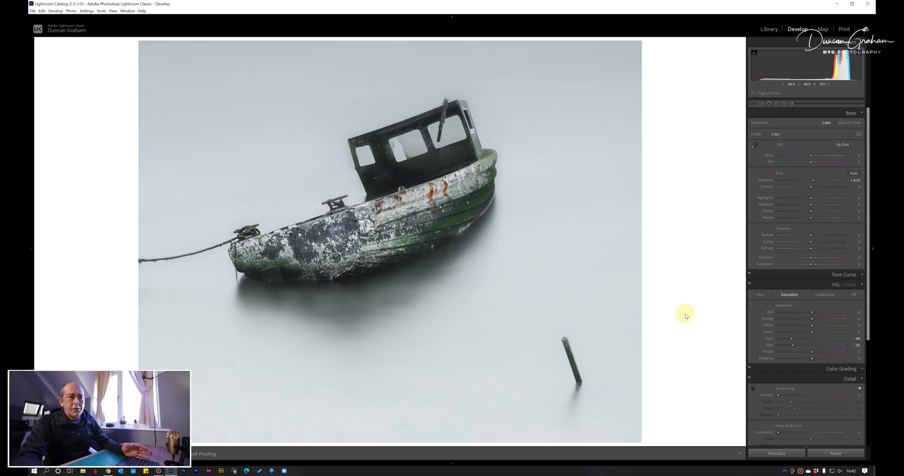
- Add a radial filter around the wooden post, inverted to affect the inside, with exposure reset to 0 and clarity at 28
click(784, 104)
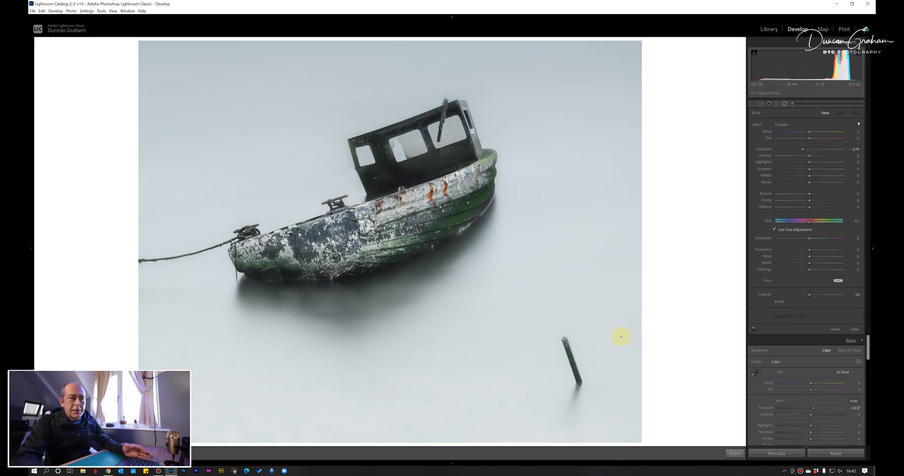
drag(561, 339, 604, 402)
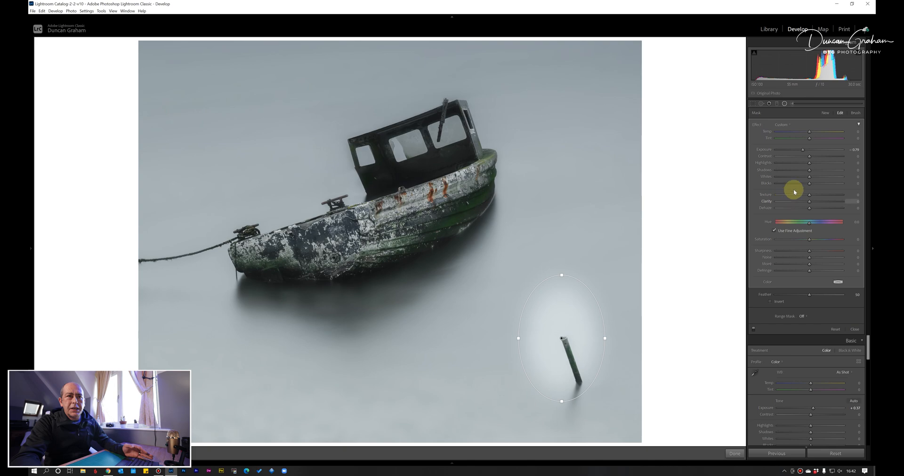
double_click(803, 151)
click(770, 301)
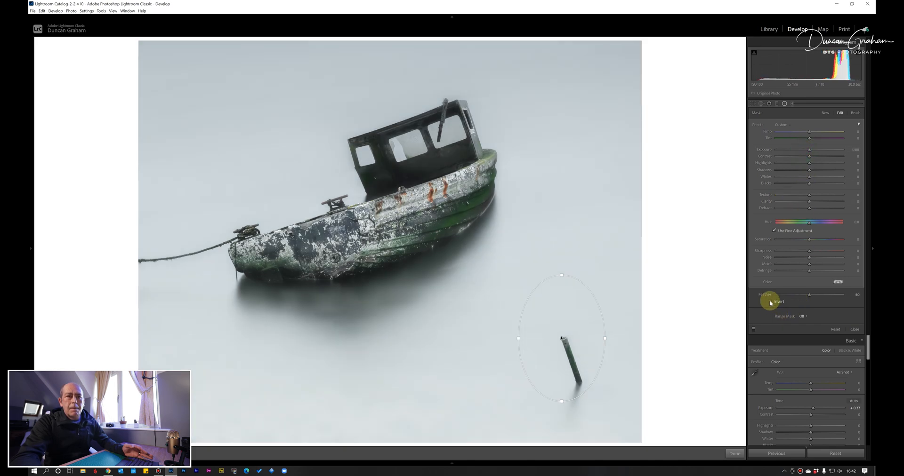
drag(809, 201, 819, 201)
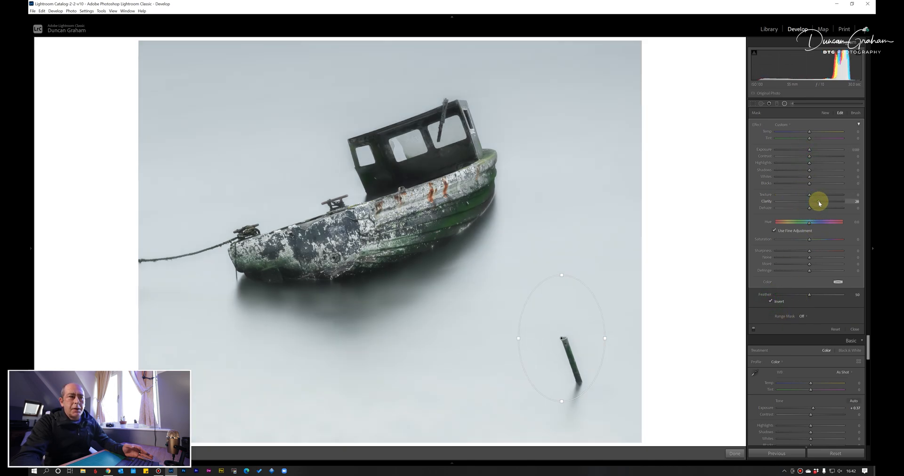
drag(561, 339, 568, 347)
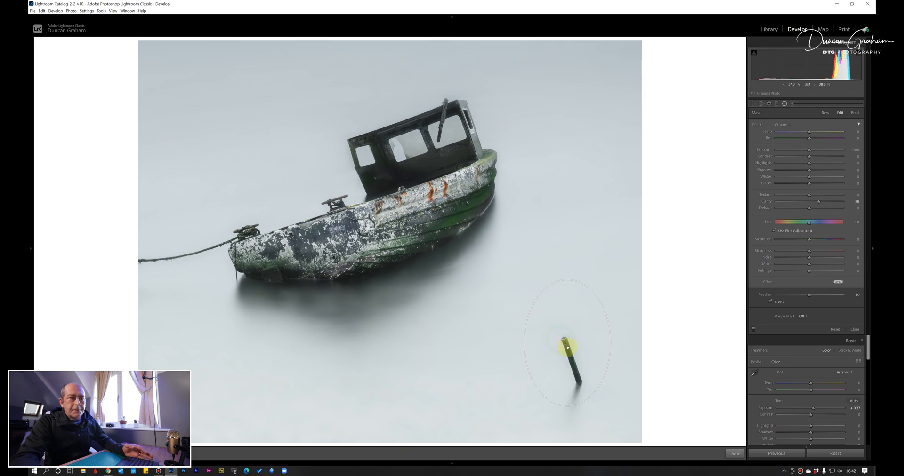
click(785, 103)
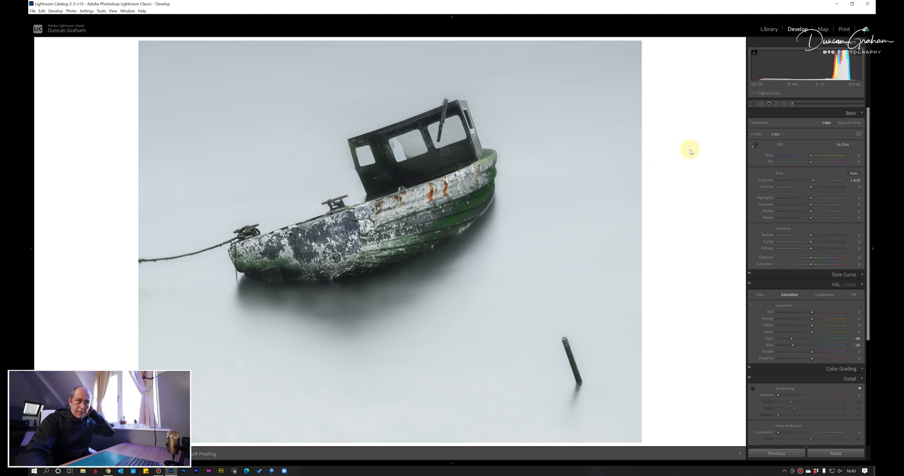
- Compare the cropped, desaturated boat copy with the original photo in the Library using Lights Out view
click(768, 30)
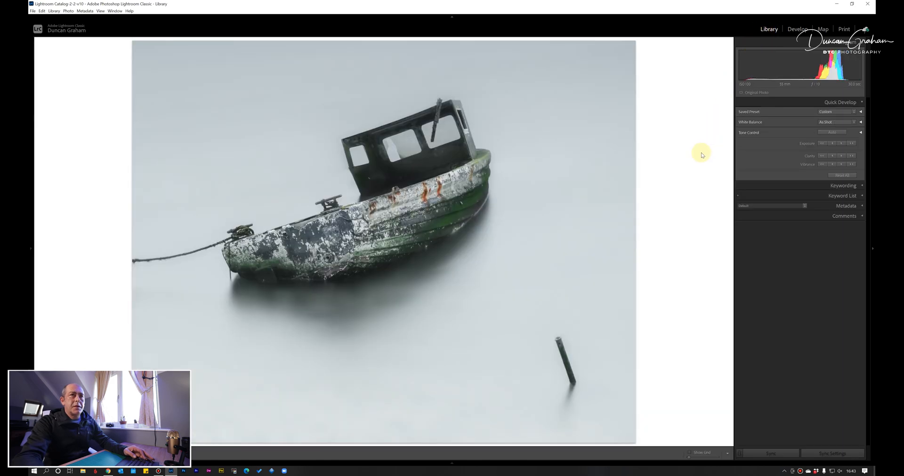
key(l)
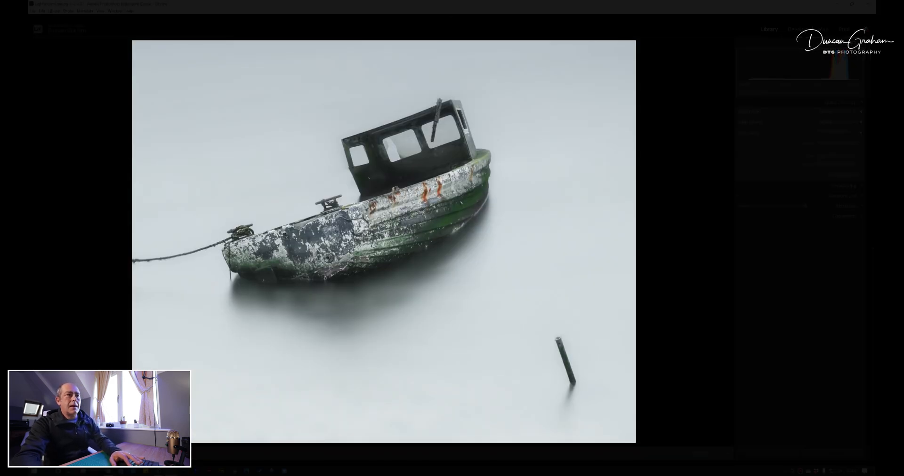
key(l)
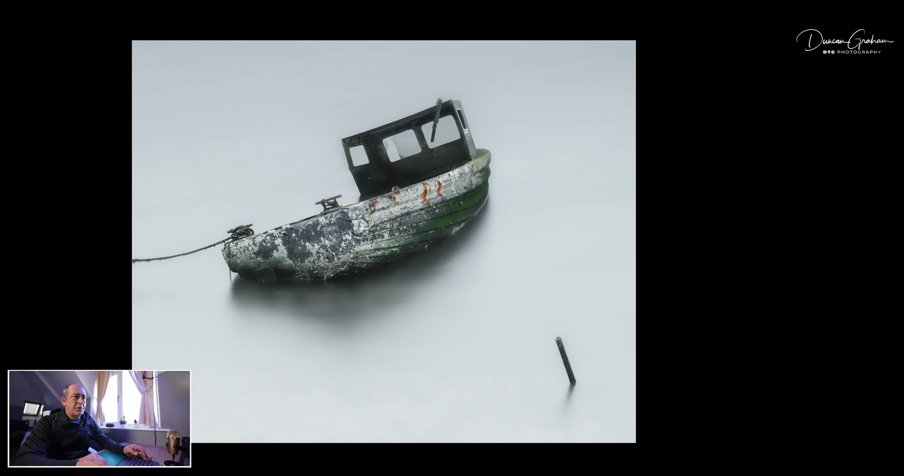
key(Right)
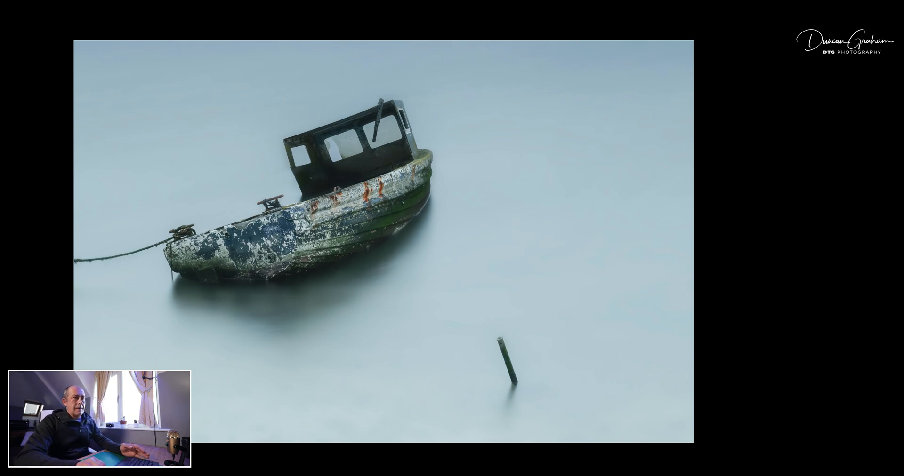
key(Left)
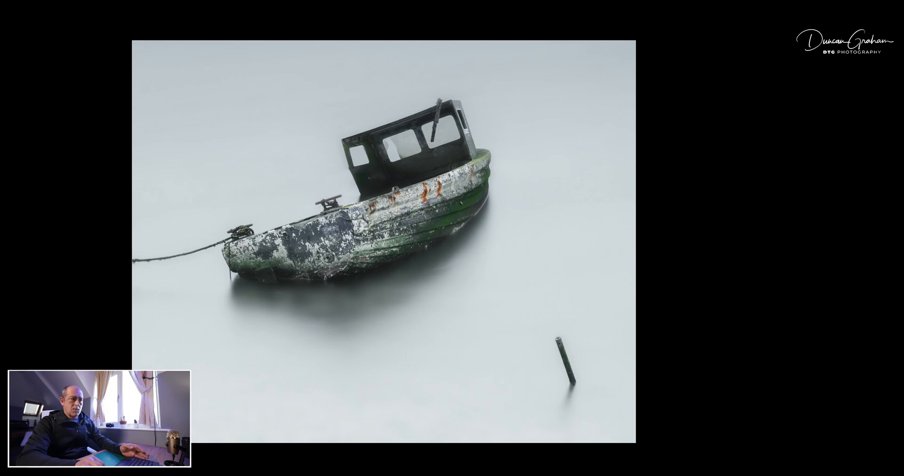
key(Right)
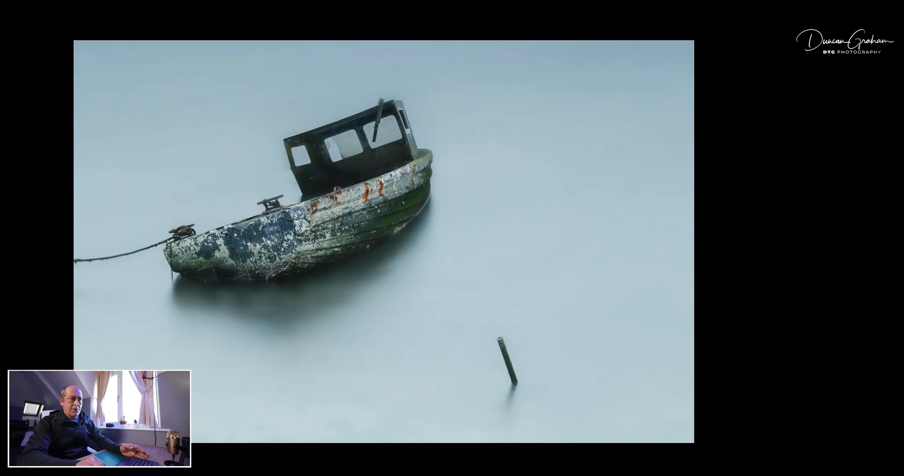
key(Left)
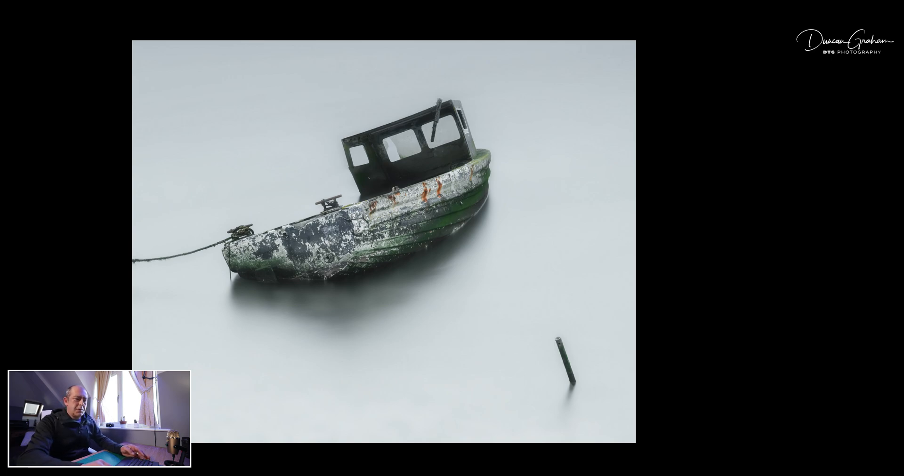
key(l)
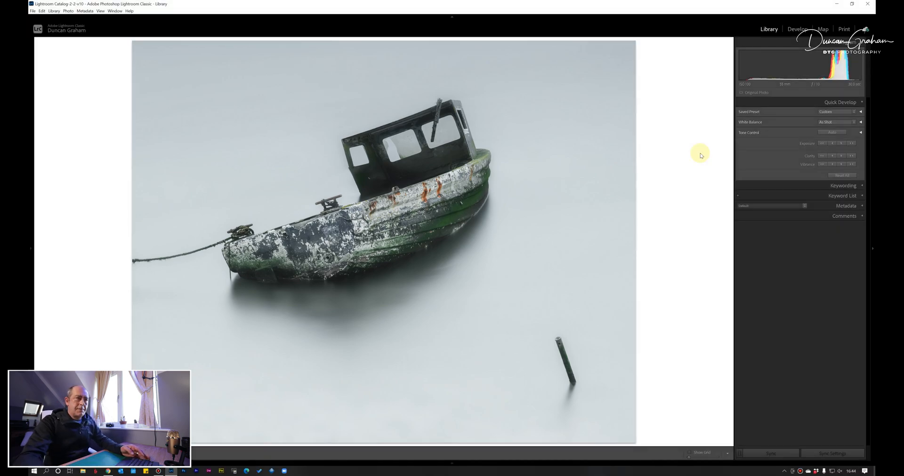
- Go to the mountain waterfall photo and create a virtual copy of it in the Develop module
key(Right)
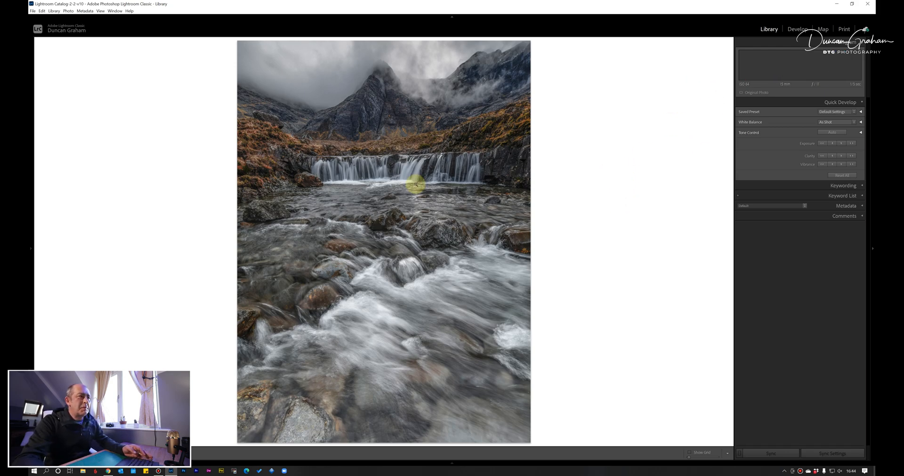
click(797, 29)
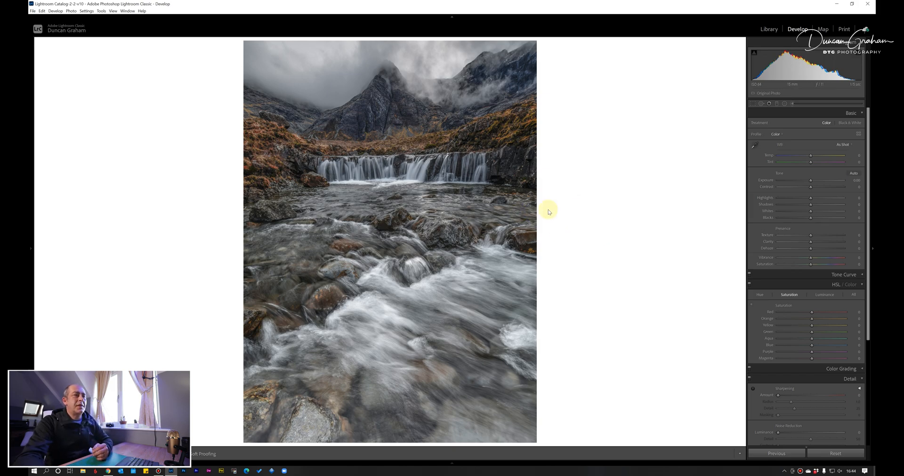
right_click(341, 230)
click(382, 347)
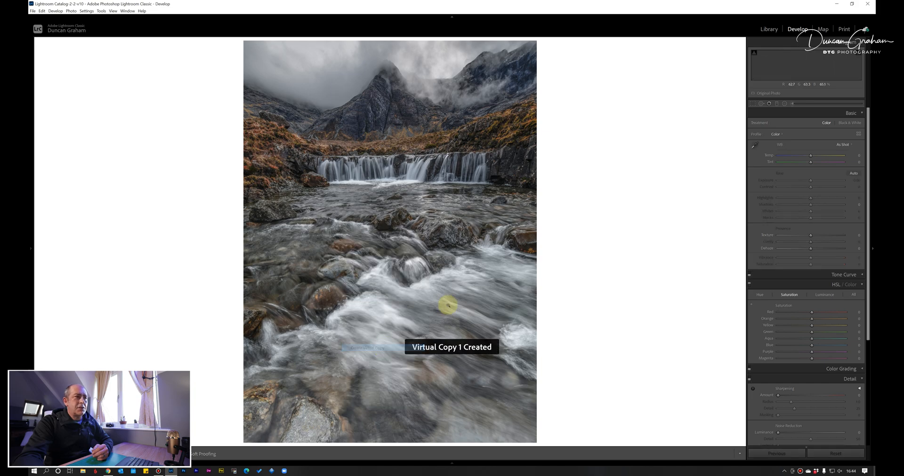
- Apply a graduated filter from the bottom rocks up to below the waterfall, with exposure -0.79, contrast 24 and clarity 16
click(777, 104)
drag(399, 402, 400, 190)
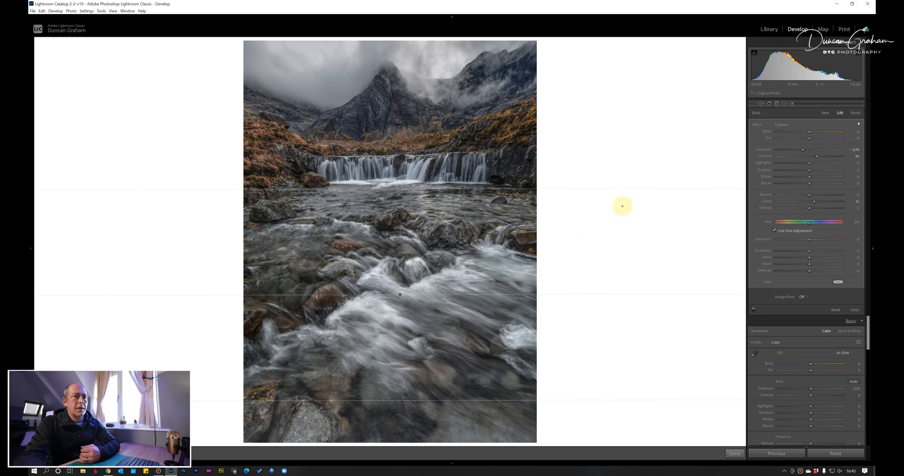
click(777, 103)
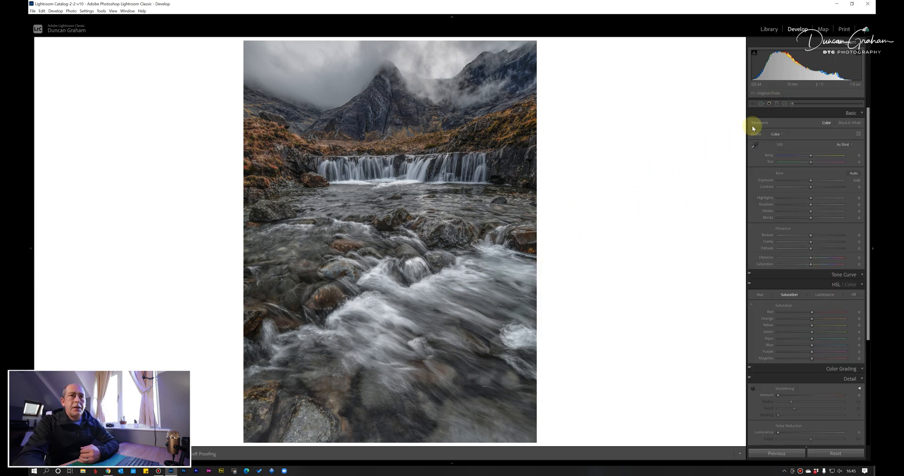
- Darken the photo's outer areas with a large radial filter at exposure -0.79, centred just above the waterfall
click(784, 104)
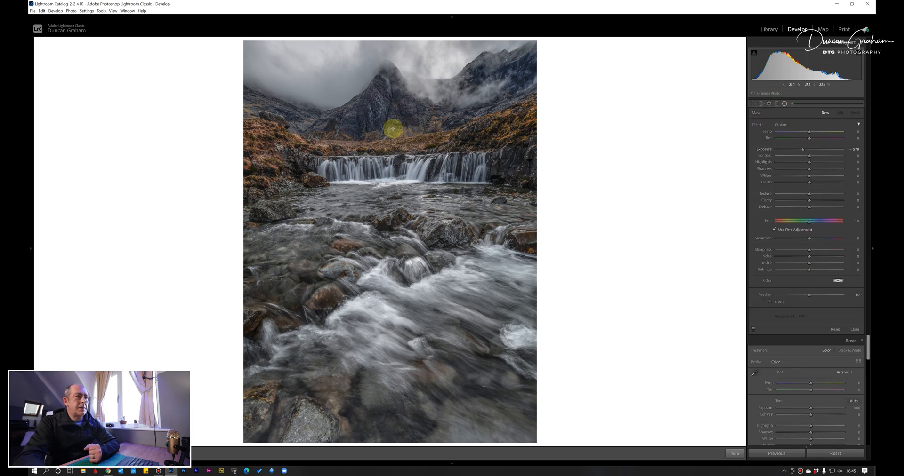
key(shift+m)
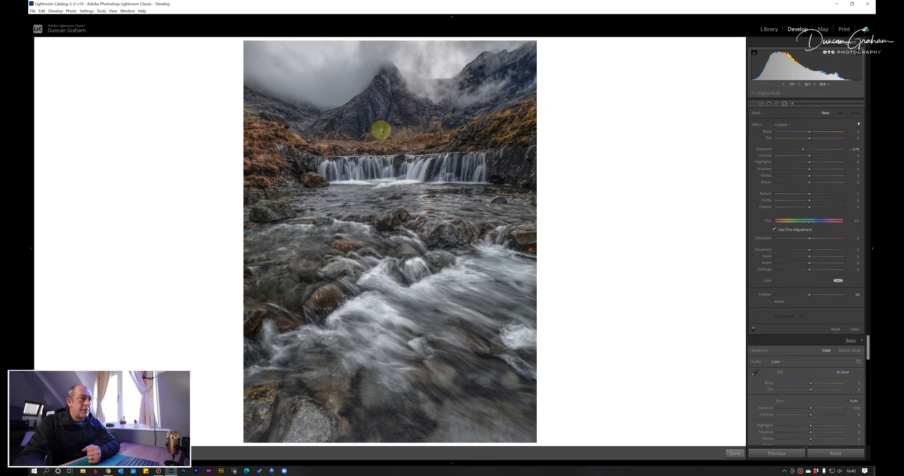
drag(385, 129, 573, 397)
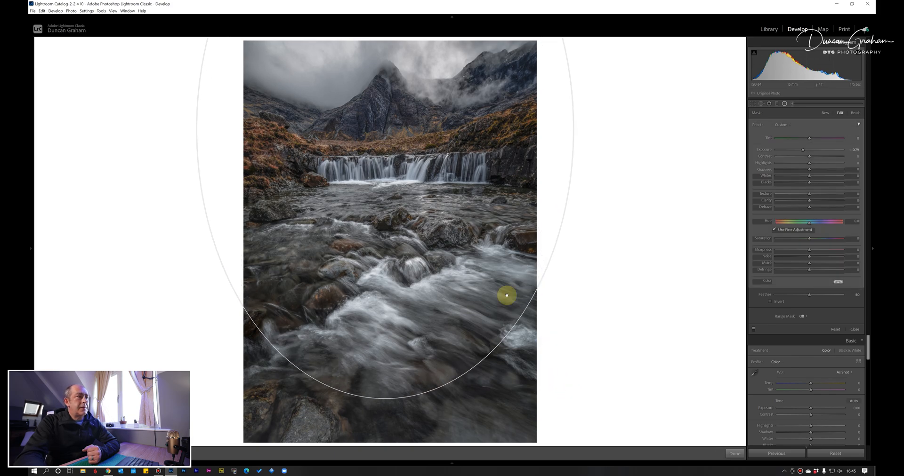
drag(380, 131, 392, 144)
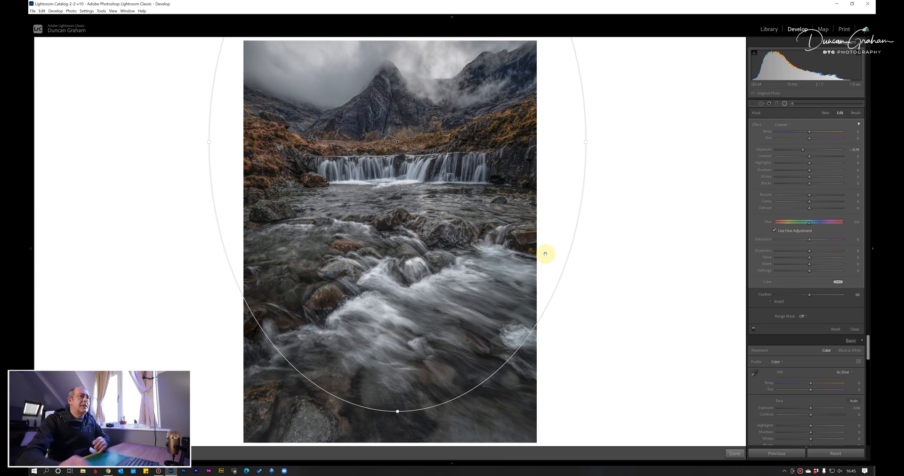
click(784, 104)
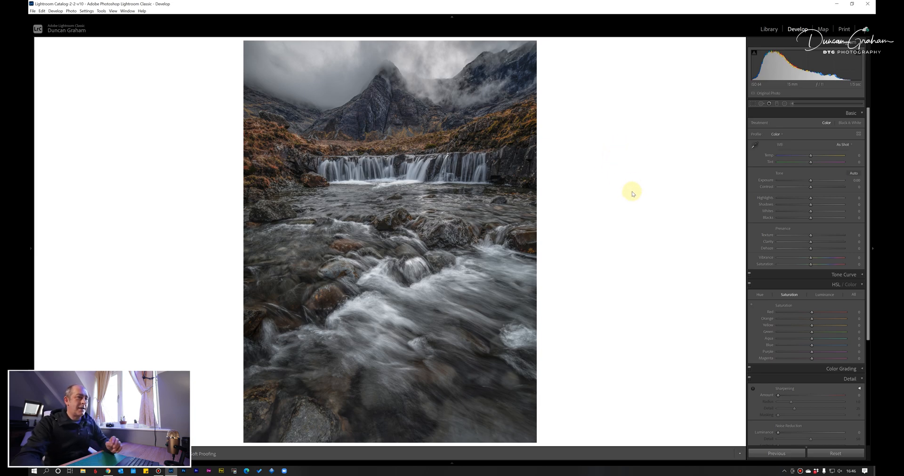
- Compare the waterfall copy before and after the filters in the Library using Lights Out view
click(767, 30)
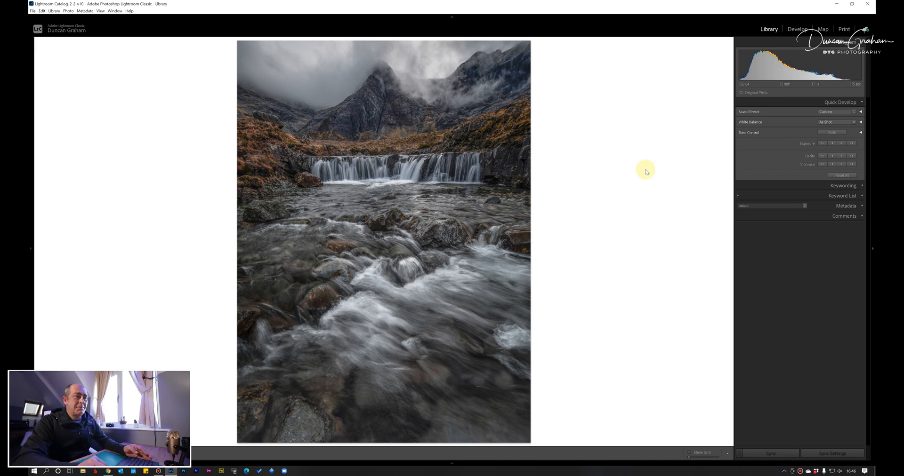
key(l)
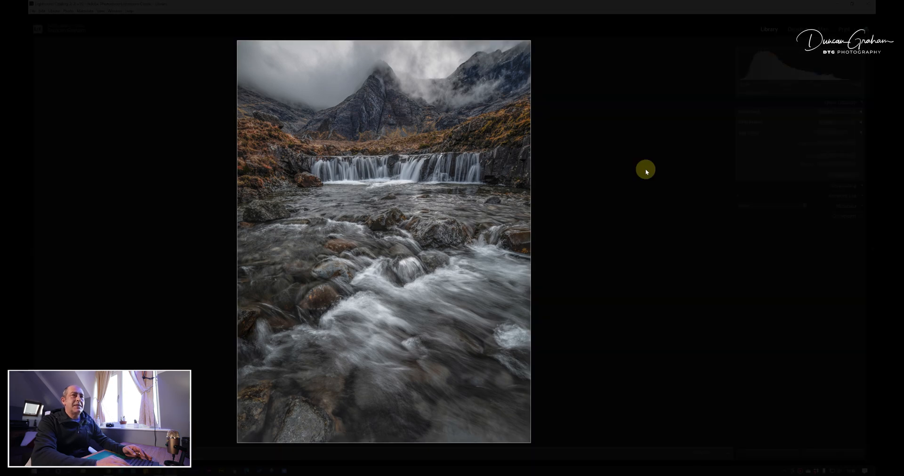
key(l)
key(backslash)
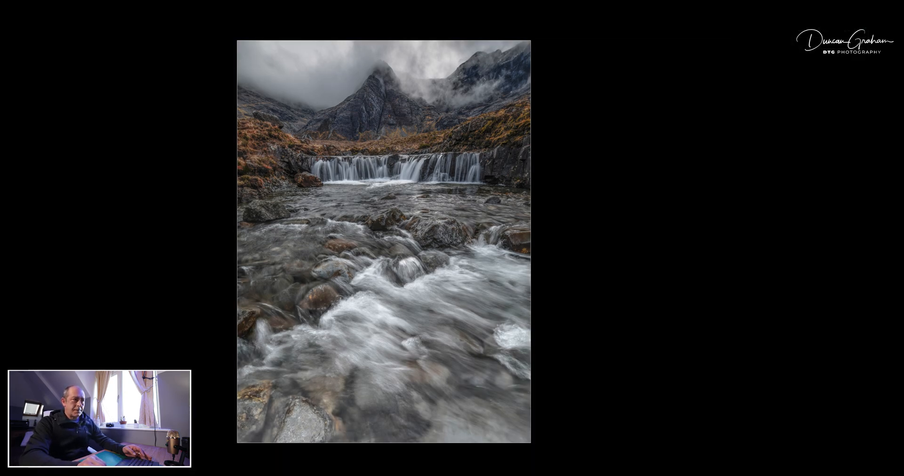
key(backslash)
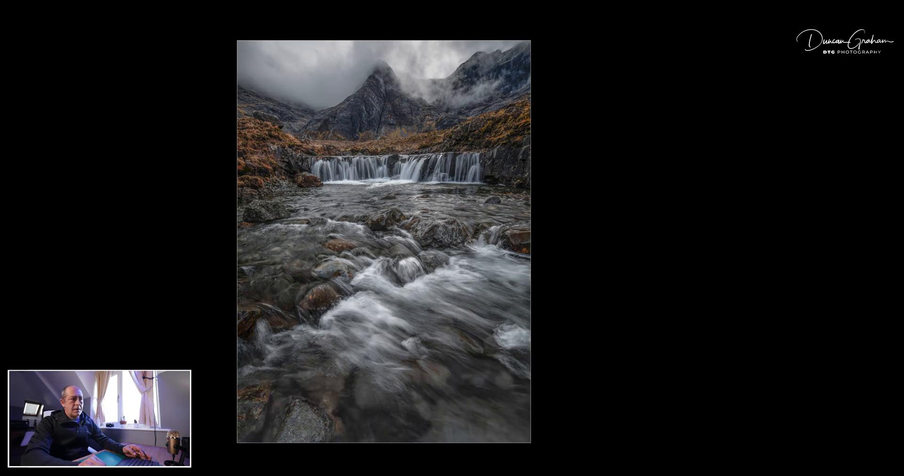
key(backslash)
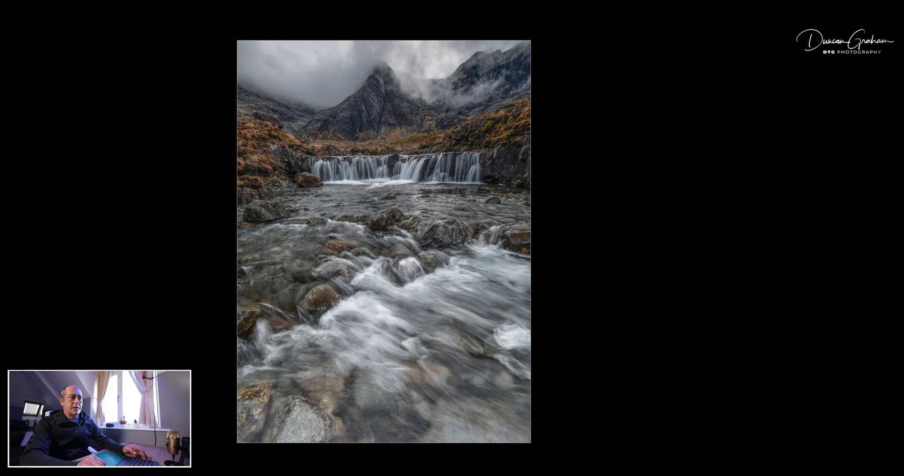
key(backslash)
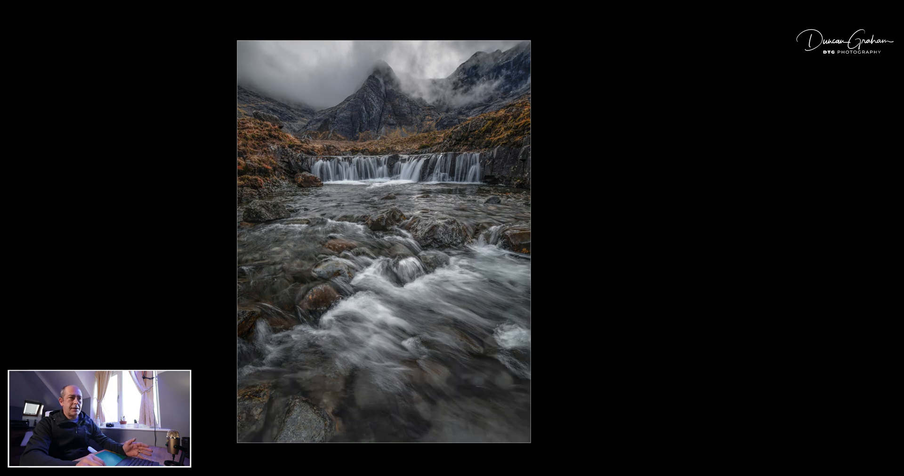